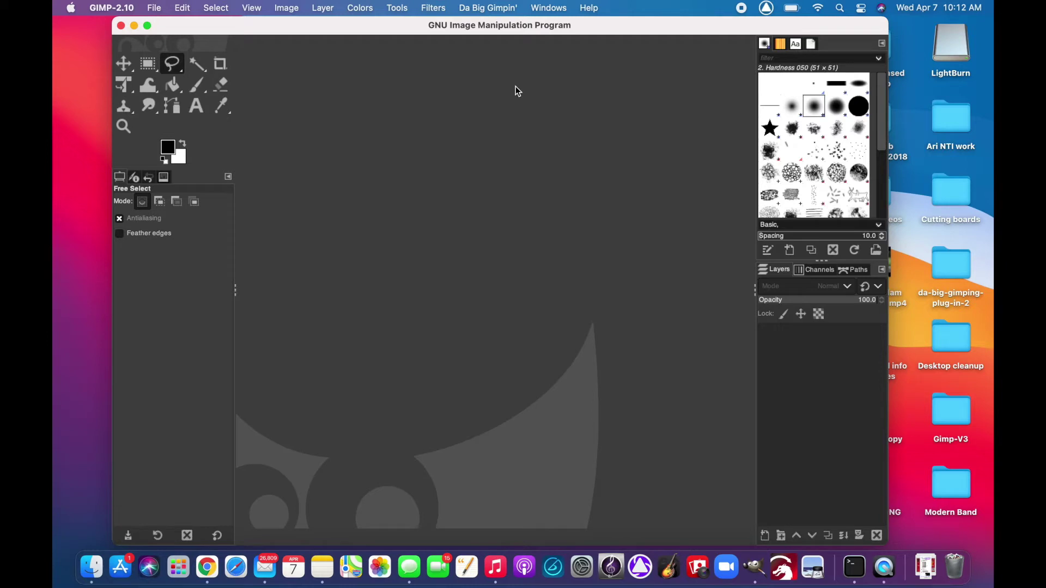
Check this Mac's system information from the Apple menu.
left_click_drag(633, 30, 652, 26)
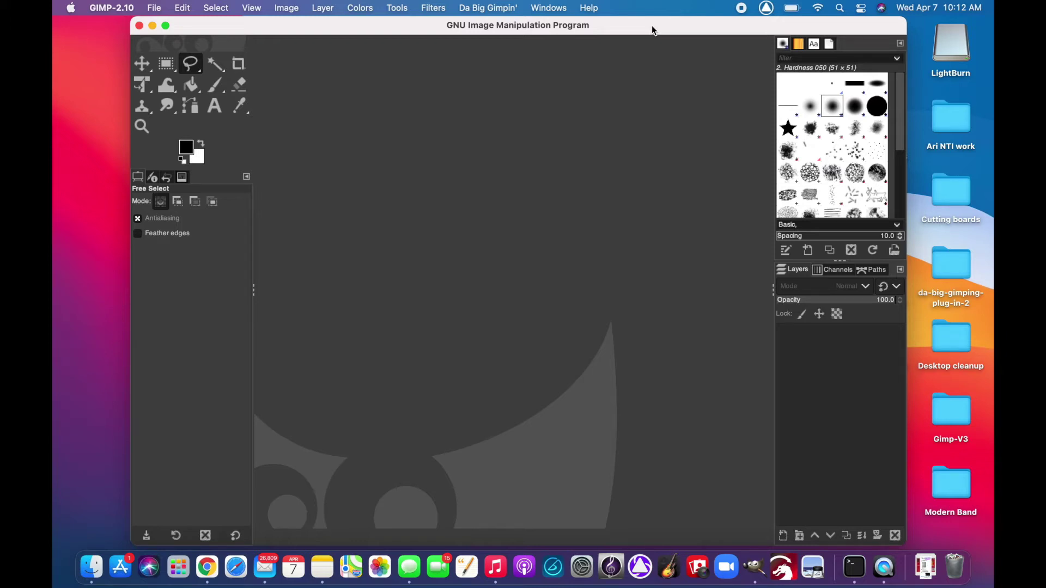
left_click_drag(652, 25, 635, 21)
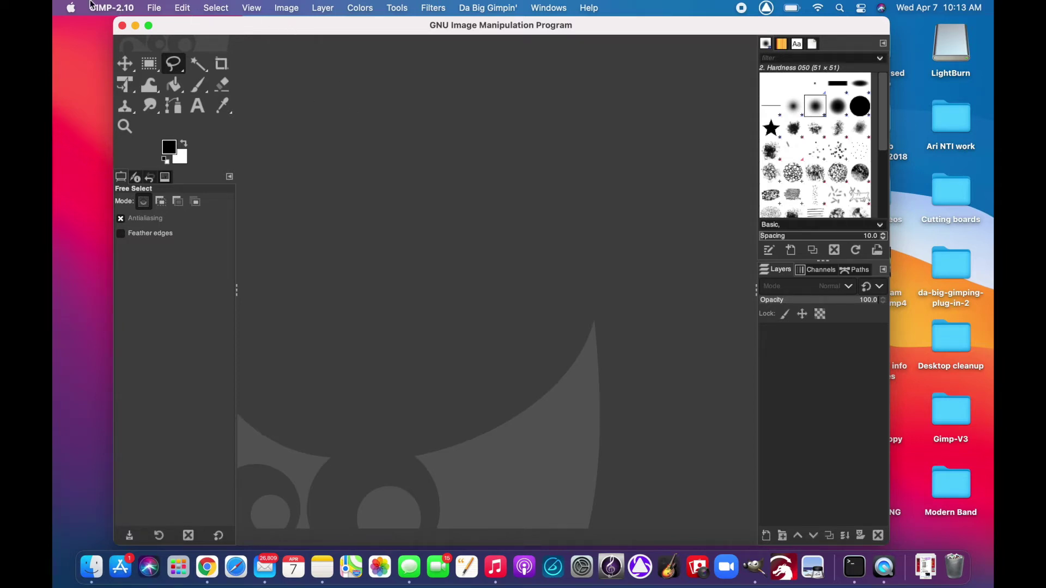
left_click(71, 8)
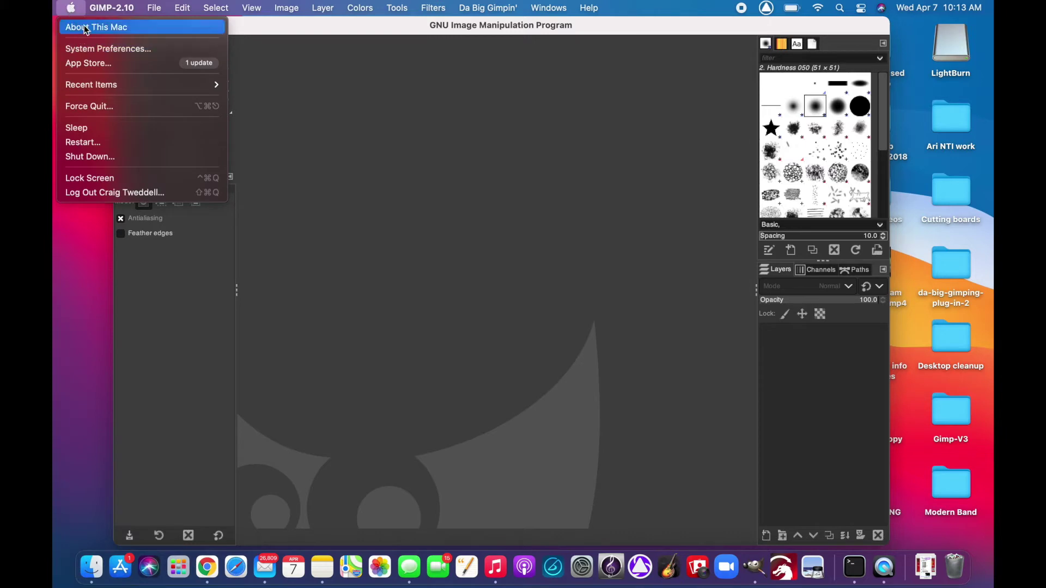
left_click(383, 113)
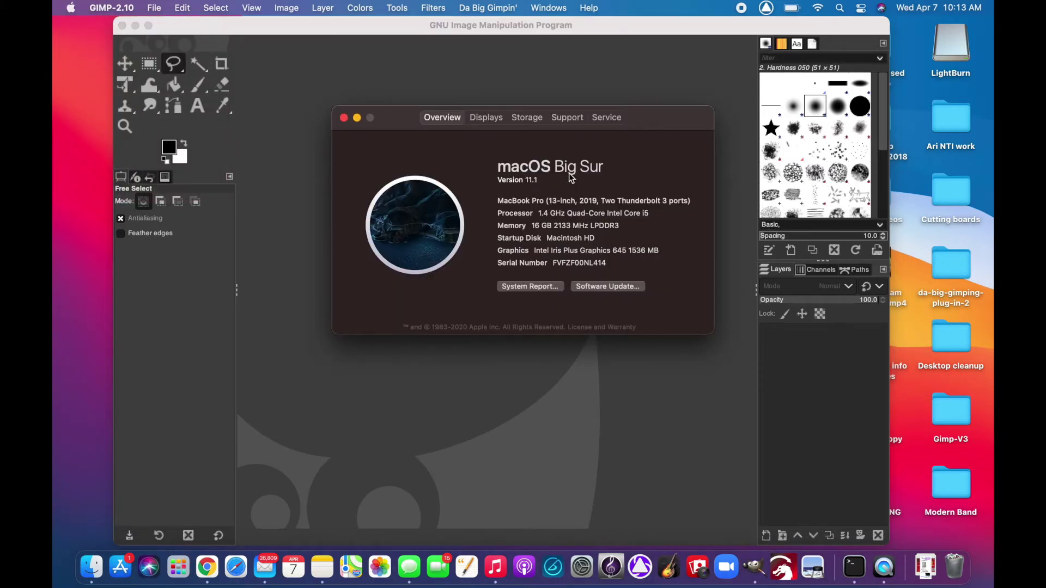
left_click(344, 117)
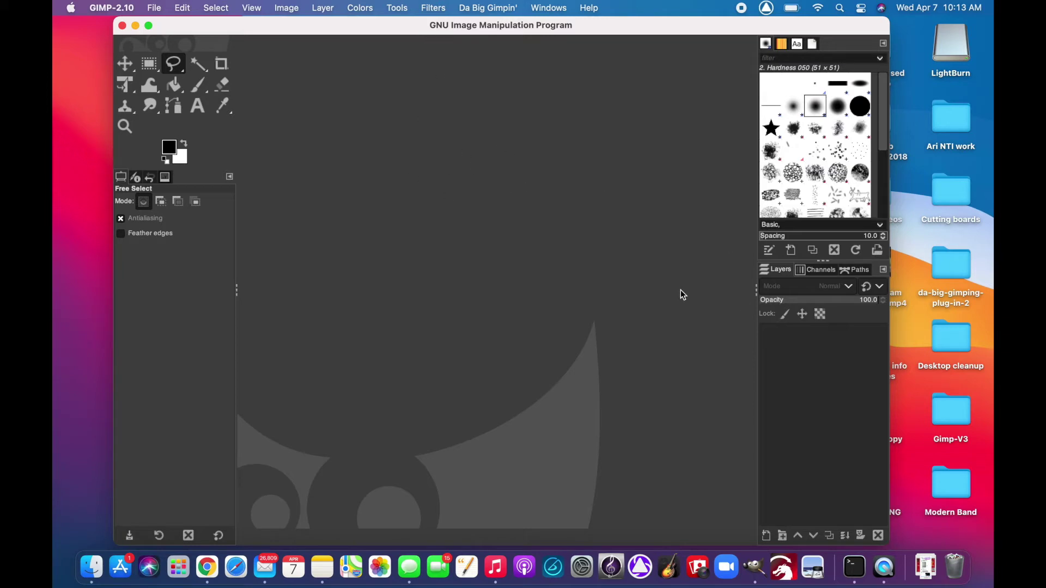
Select the da-big-gimping-plug-in-2 and Gimp-V3 folders on the desktop.
left_click(949, 264)
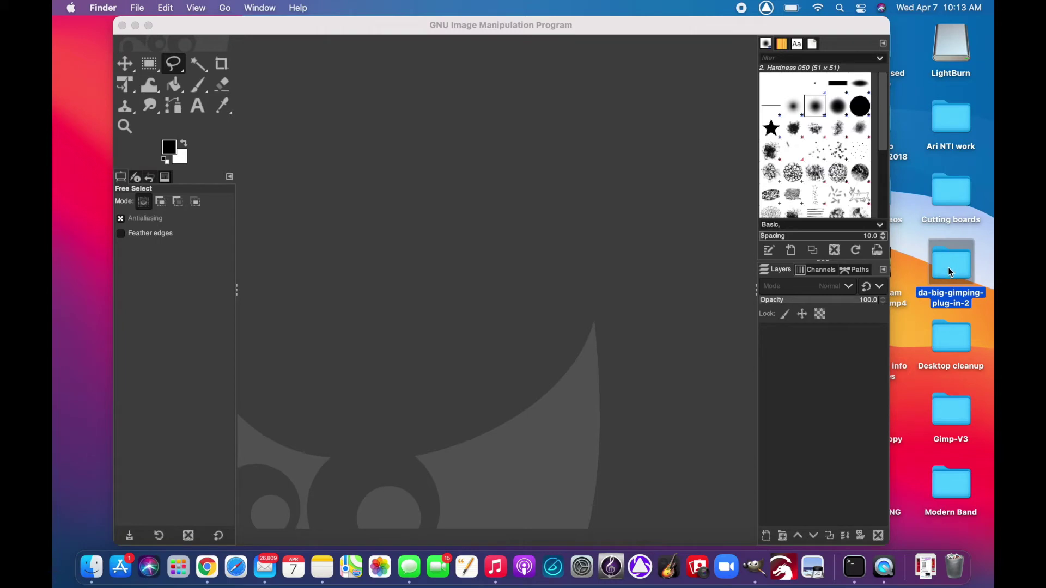
left_click(949, 411)
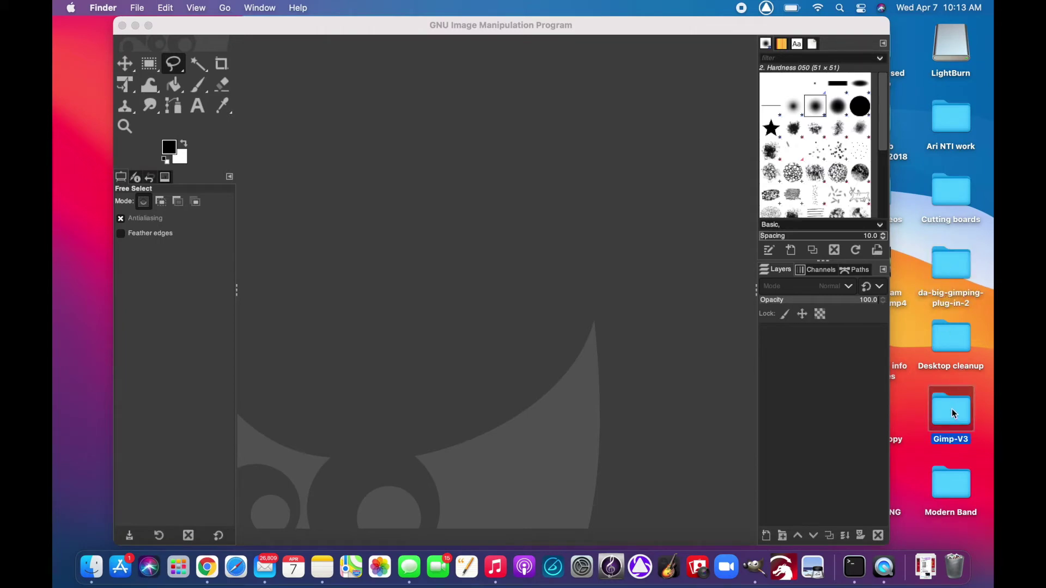
left_click(945, 266)
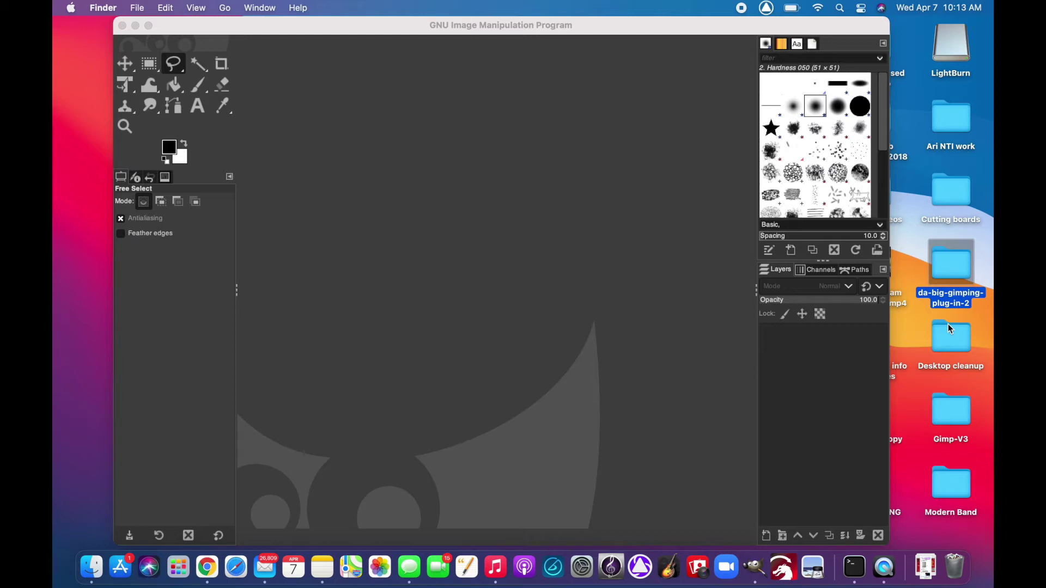
left_click(665, 25)
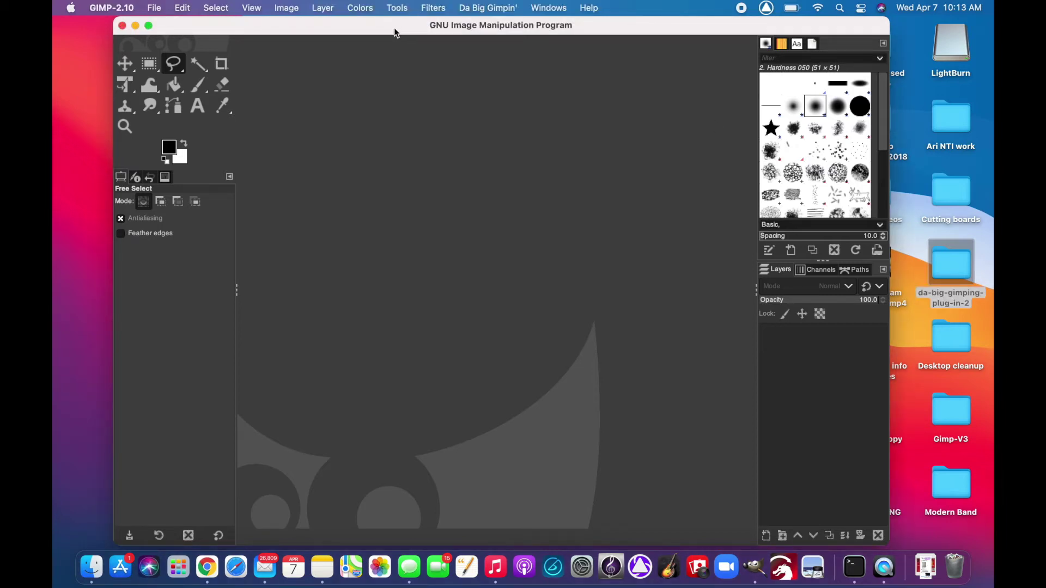
From Preferences > Folders > Plug-ins, reveal the bundled GIMP-2.10.app plug-ins folder in Finder.
left_click(116, 11)
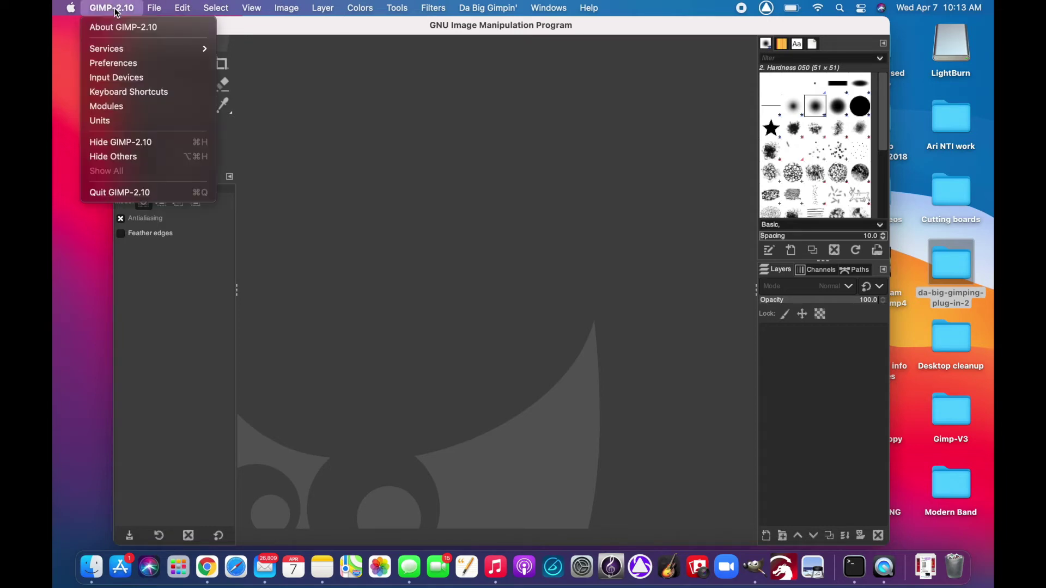
left_click(118, 65)
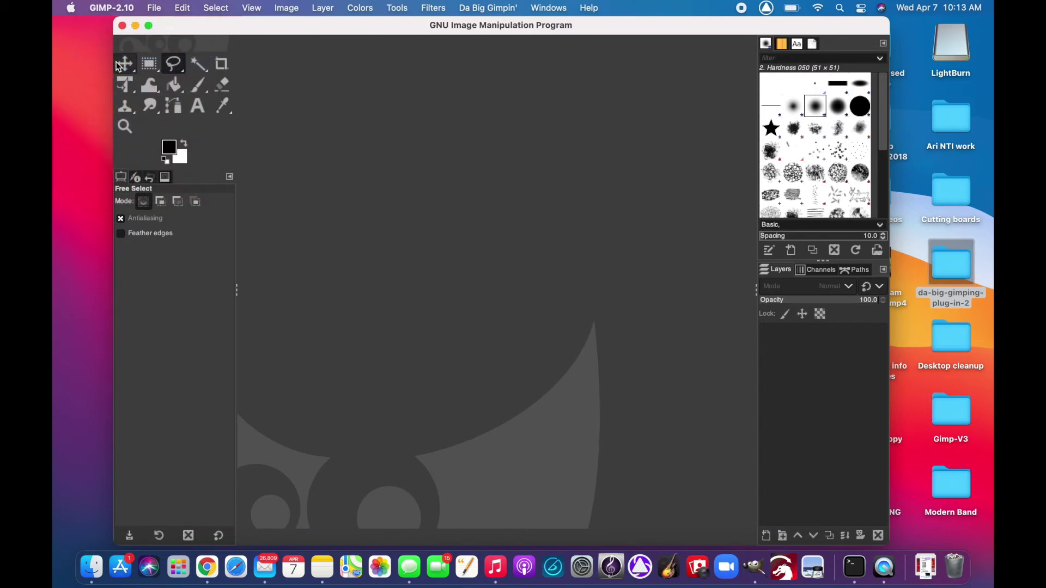
scroll(215, 197, "down", 5)
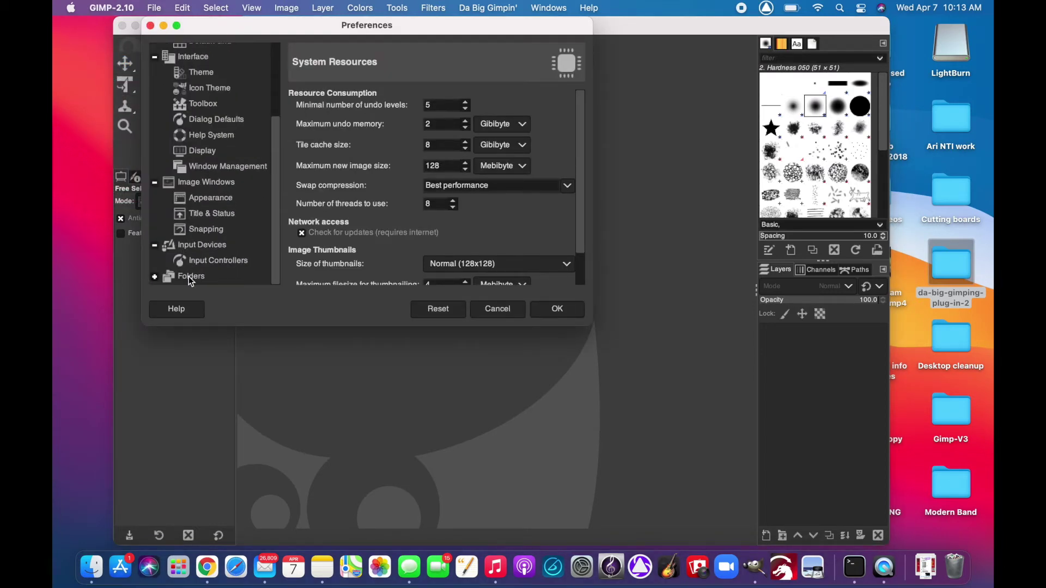
left_click(154, 277)
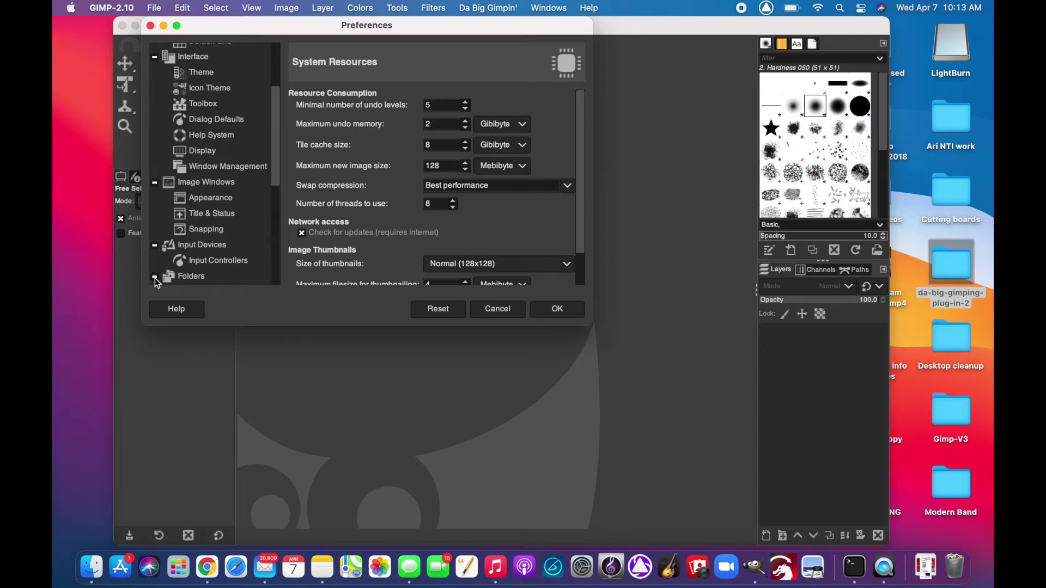
scroll(207, 223, "down", 10)
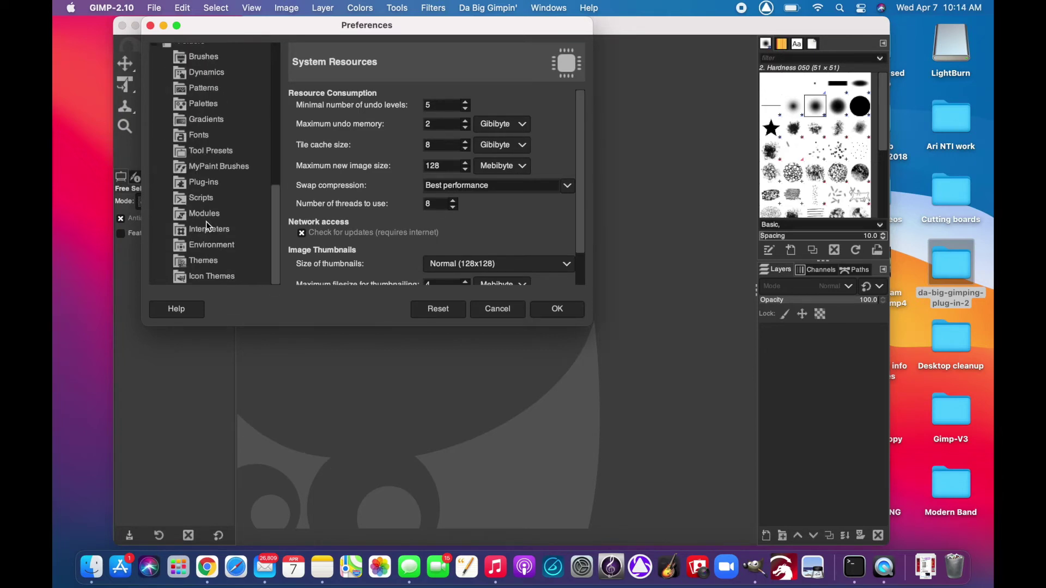
left_click(199, 185)
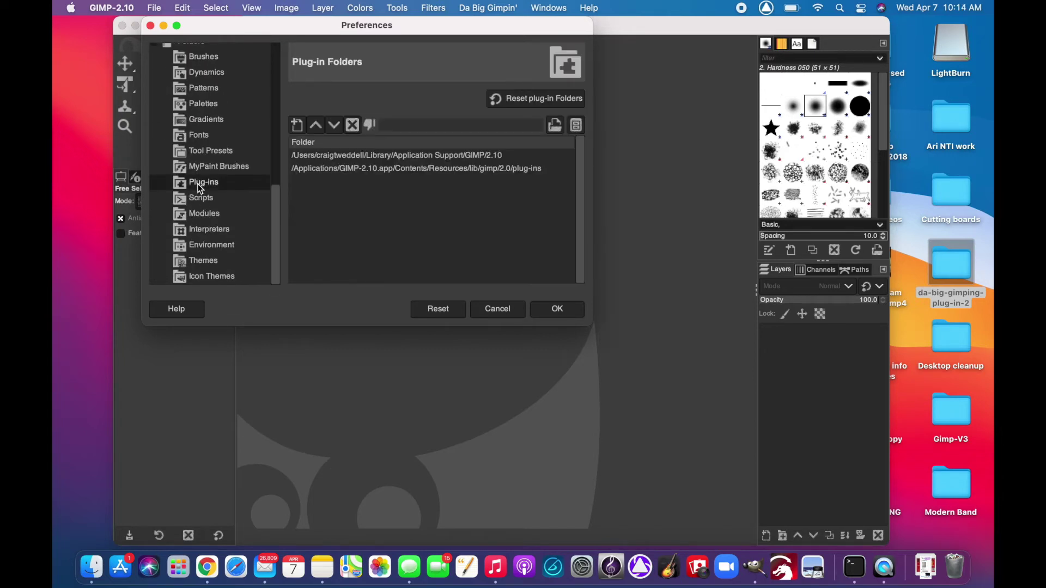
left_click(471, 156)
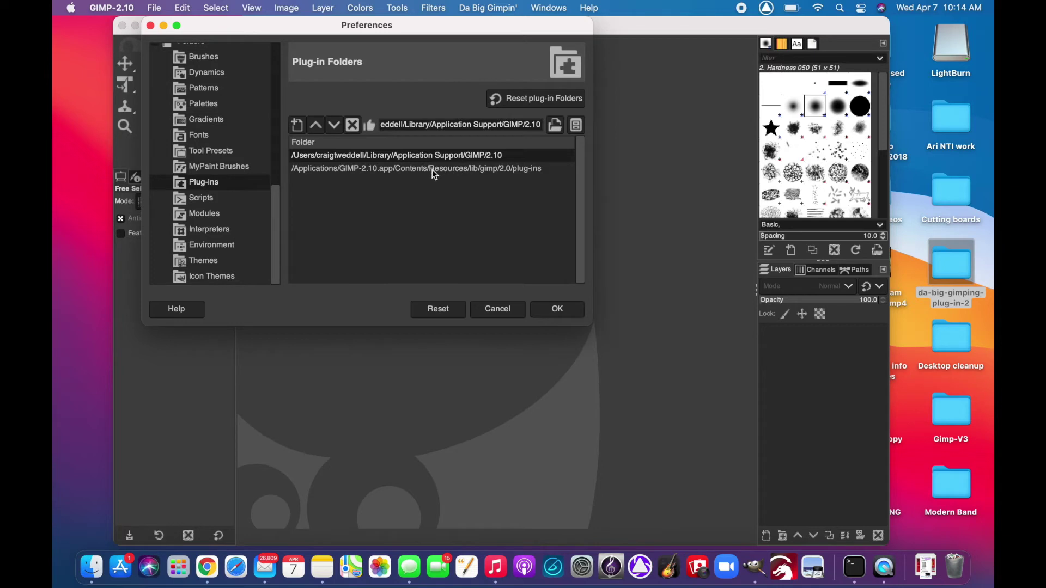
left_click(410, 175)
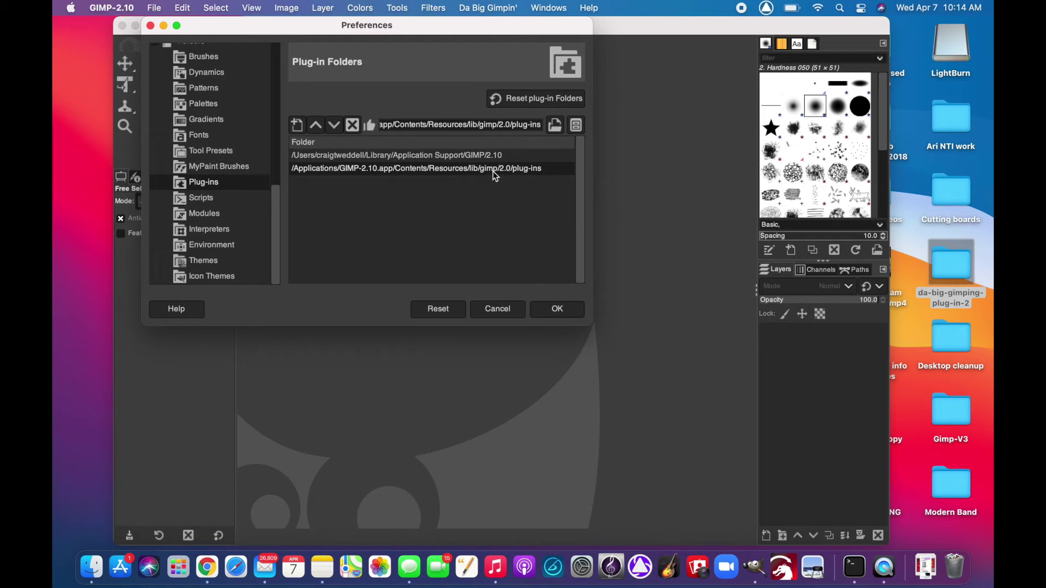
left_click(574, 129)
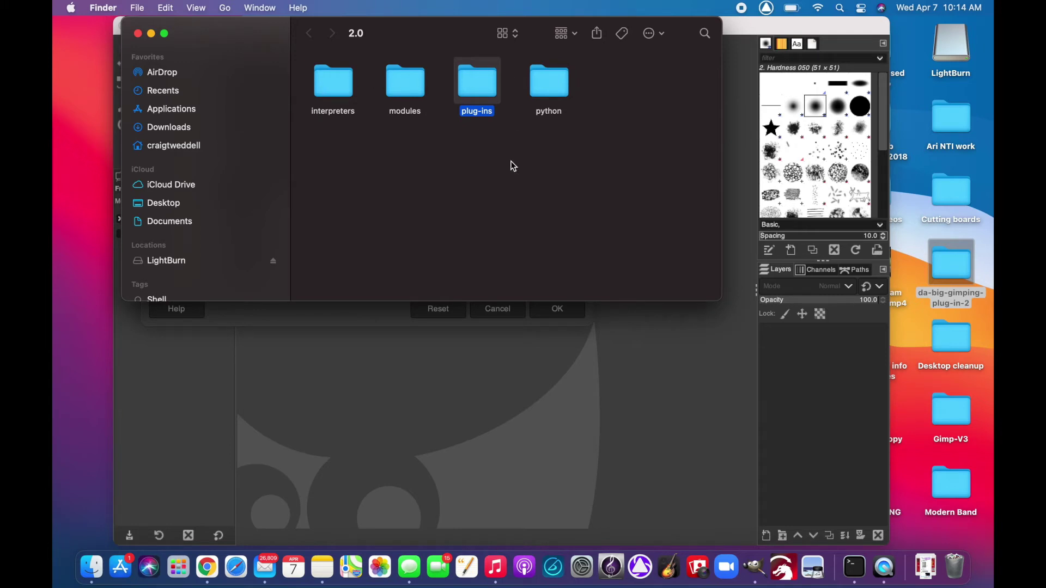
Copy da_big_gimping_script.py and da_big_gimping_script_2.py from da-big-gimping-plug-in-2 into plug-ins.
double_click(475, 88)
scroll(476, 109, "down", 5)
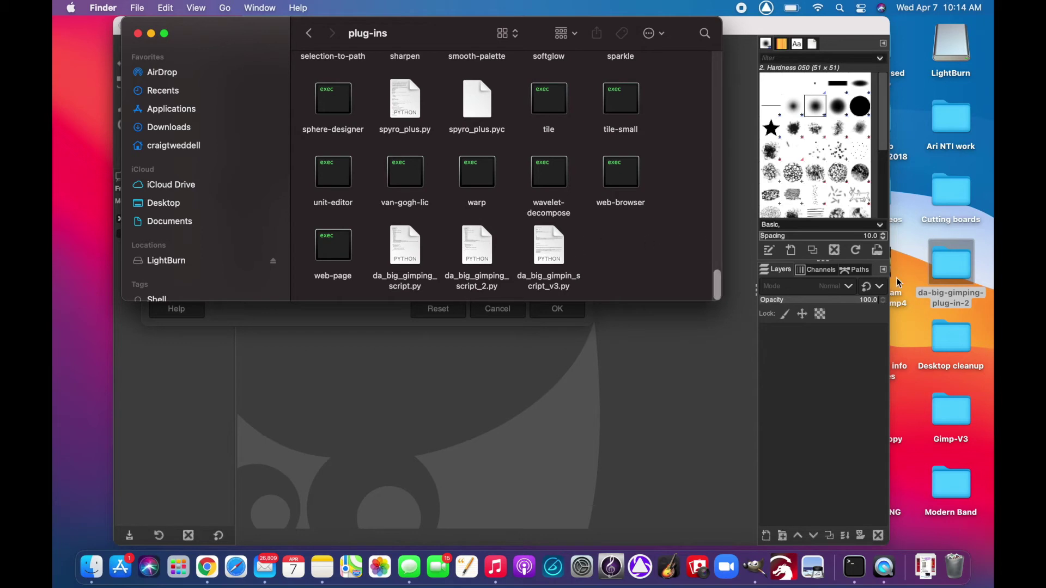
double_click(952, 268)
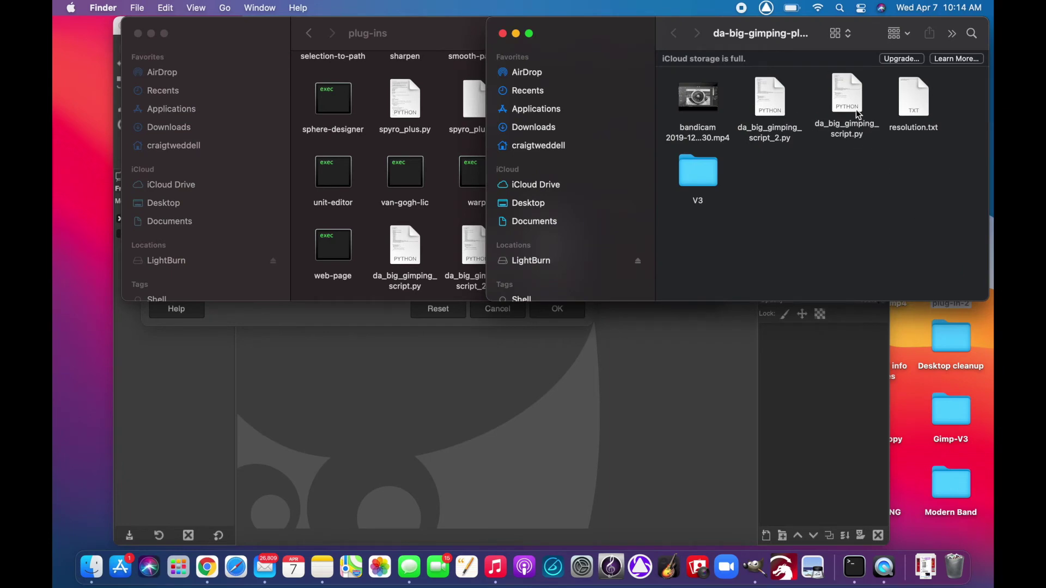
left_click(848, 139)
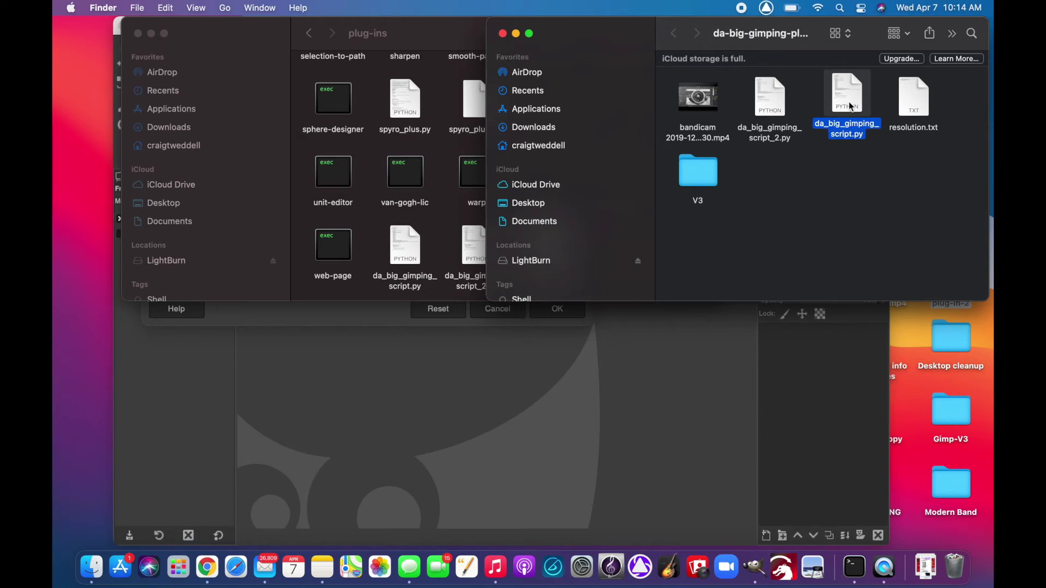
mouse_move(851, 102)
left_mouse_down()
mouse_move(699, 162)
mouse_move(427, 236)
mouse_move(864, 95)
left_mouse_up()
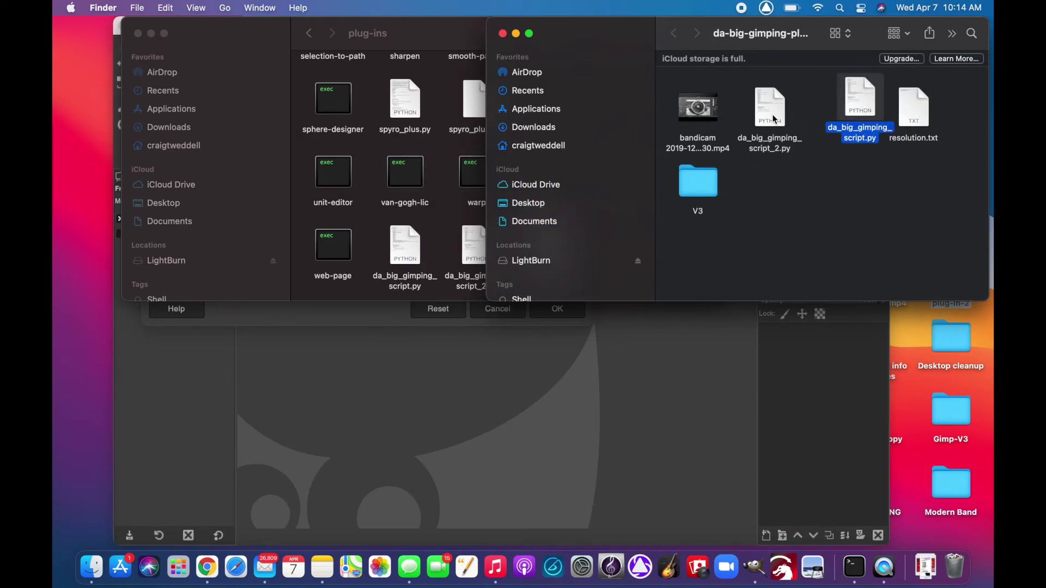
mouse_move(771, 115)
left_mouse_down()
mouse_move(440, 238)
mouse_move(768, 117)
left_mouse_up()
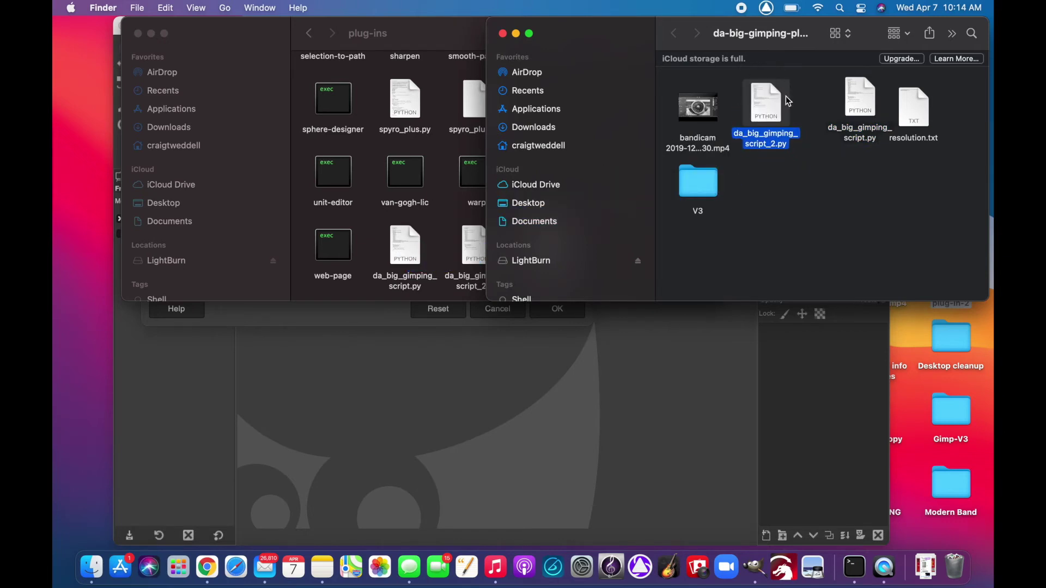
Copy da_big_gimpin_script_v3.py from the V3 folder into plug-ins and close the V3 window.
double_click(703, 189)
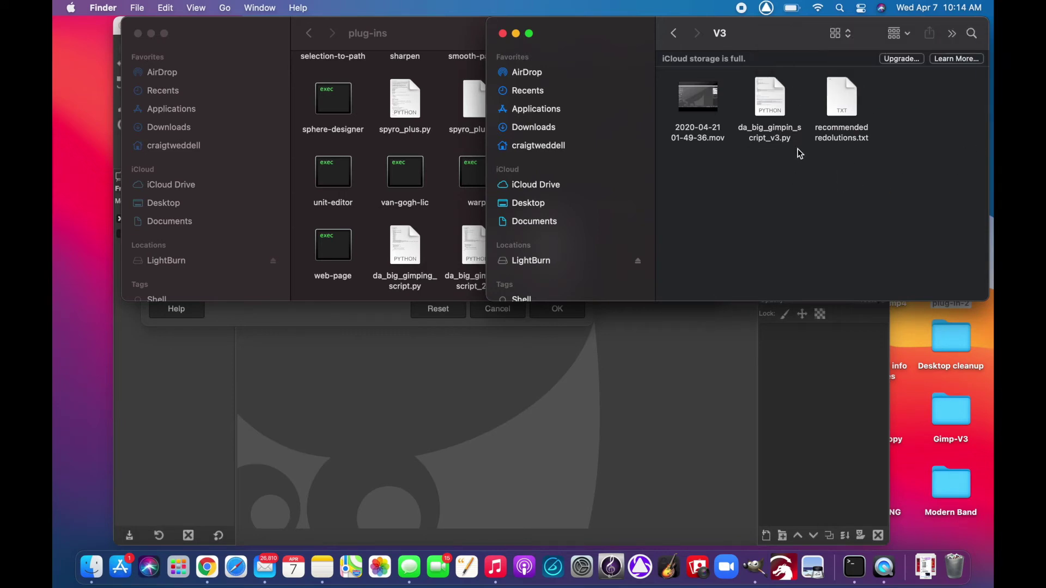
left_click(770, 113)
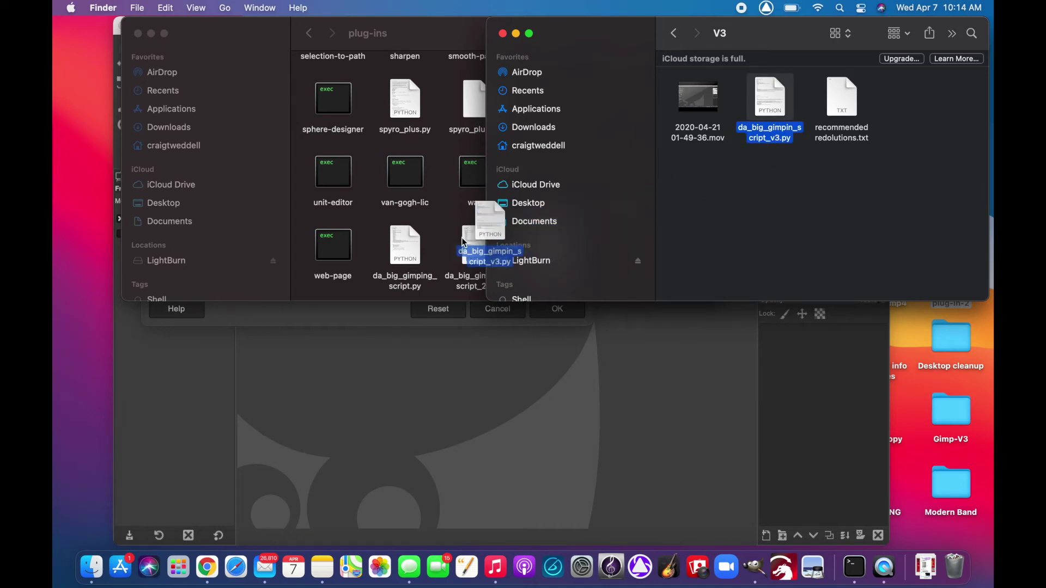
left_click_drag(464, 242, 772, 109)
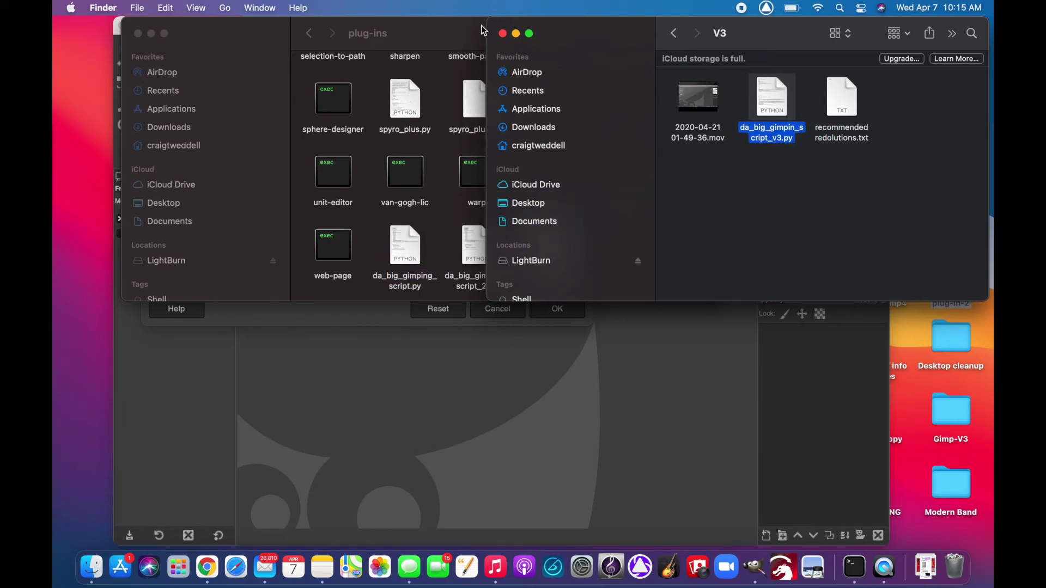
left_click(502, 33)
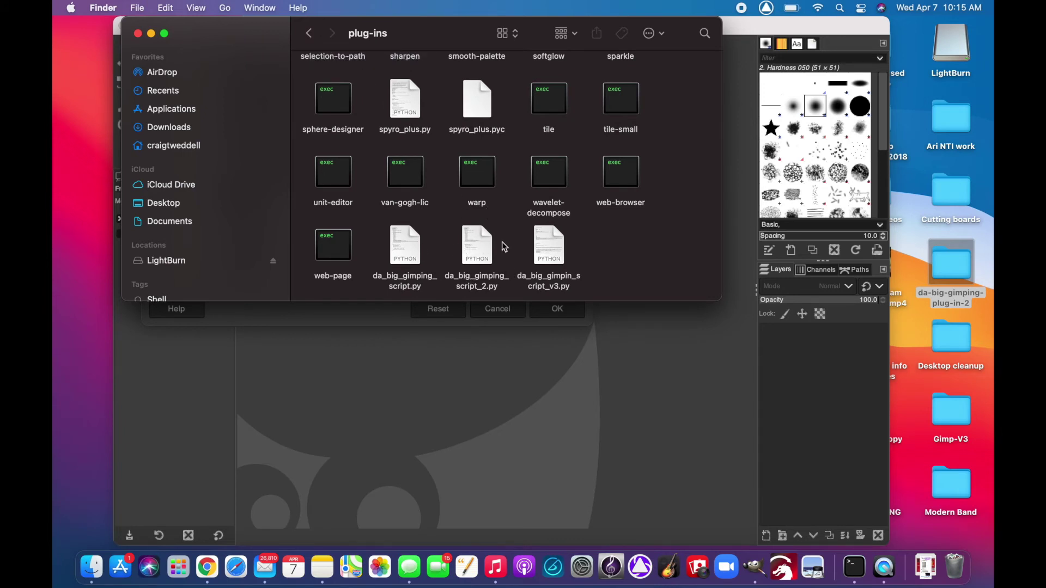
Go back to the 2.0 folder and open a New Terminal at the plug-ins folder.
left_click(310, 36)
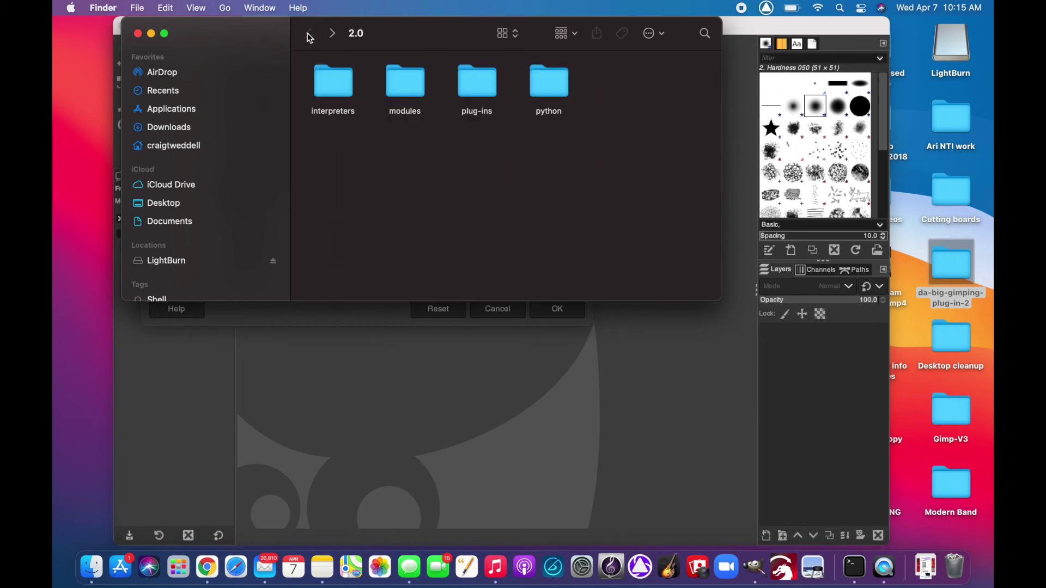
right_click(480, 85)
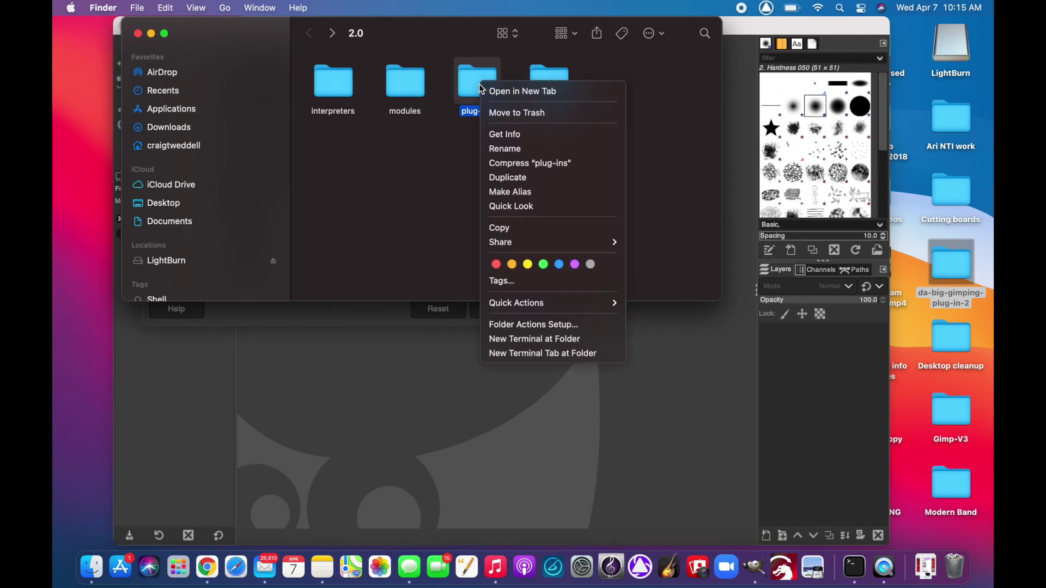
left_click(549, 343)
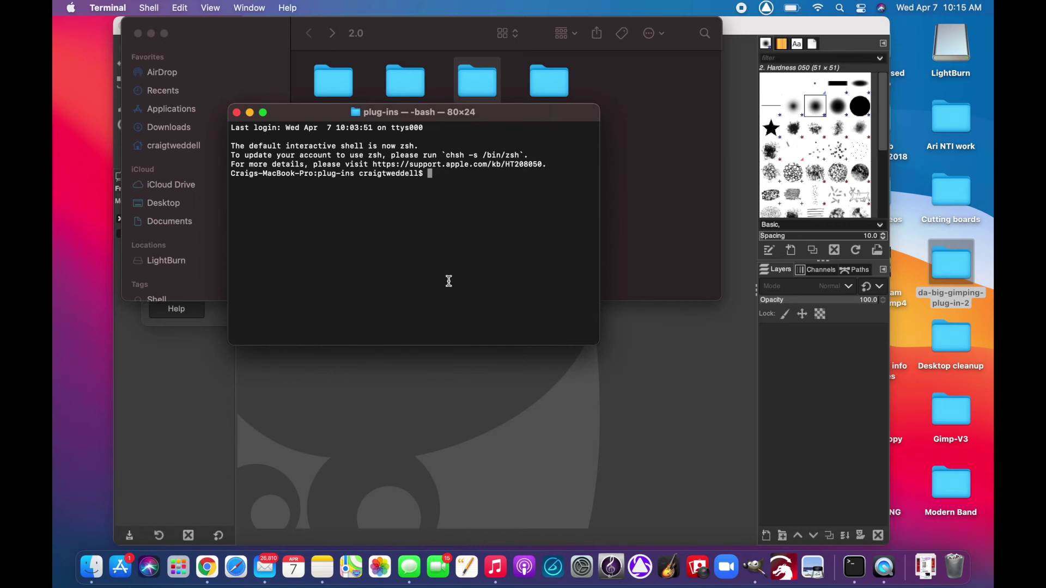
Run chmod +x da_big_gimpin_script_v3.py, then close the Terminal window.
type("chmod +x da_big_gimpin_script")
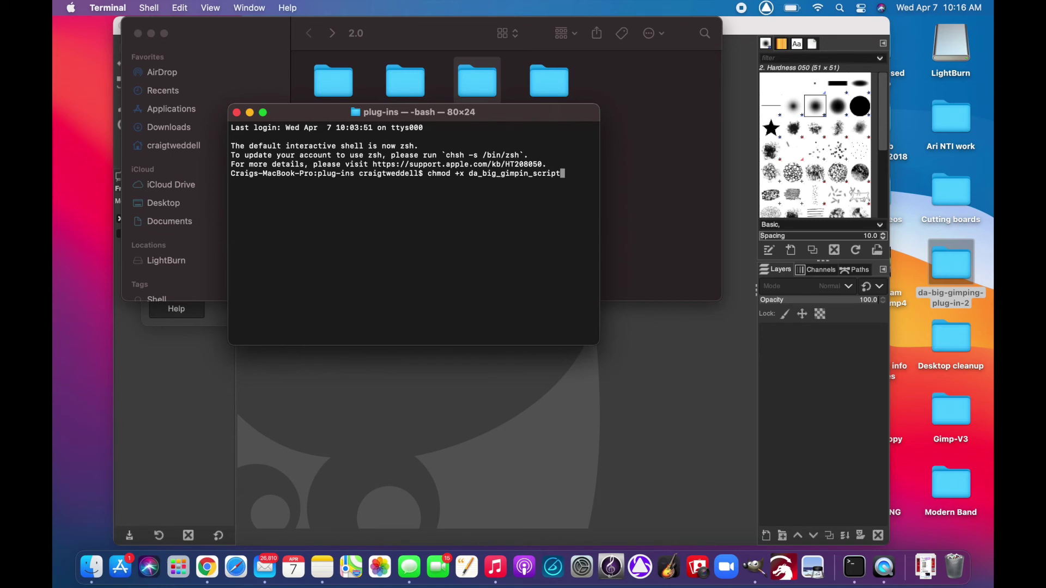
type("_v3.py")
left_click(236, 113)
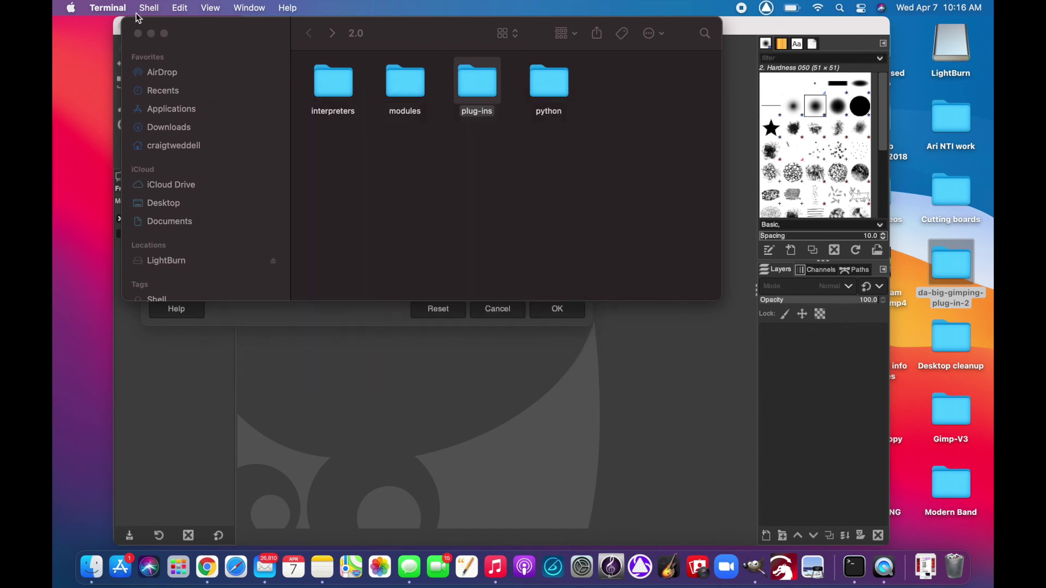
Close the Finder window and Preferences, quit GIMP and relaunch it from the Dock.
left_click(138, 33)
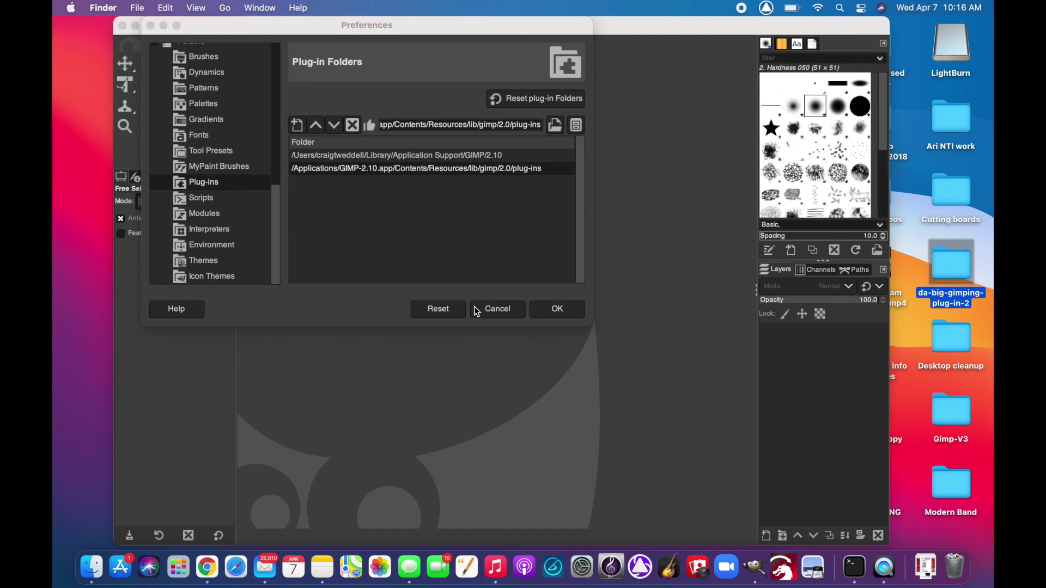
left_click(506, 311)
left_click(151, 26)
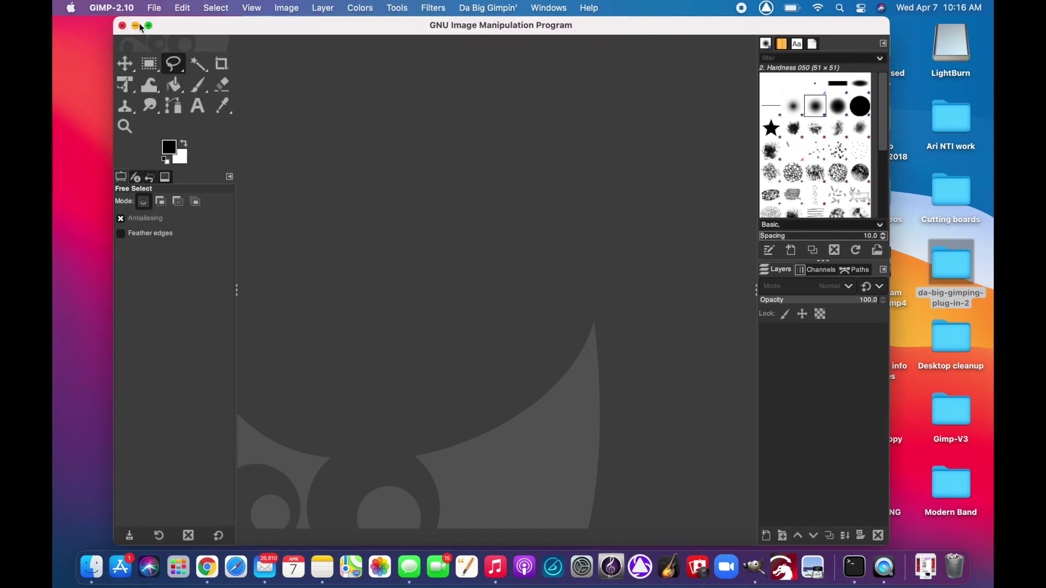
left_click(121, 26)
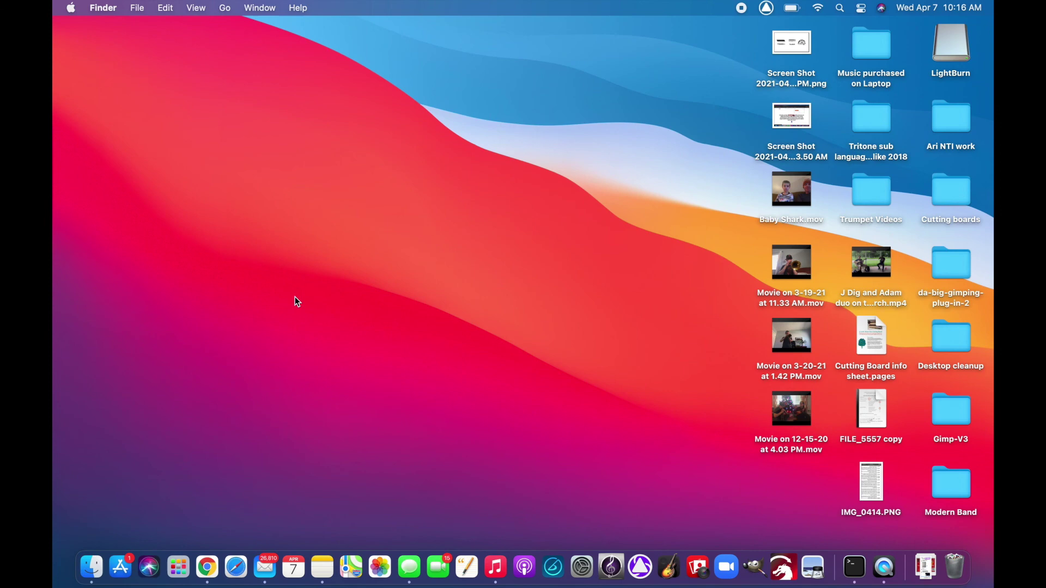
left_click(755, 567)
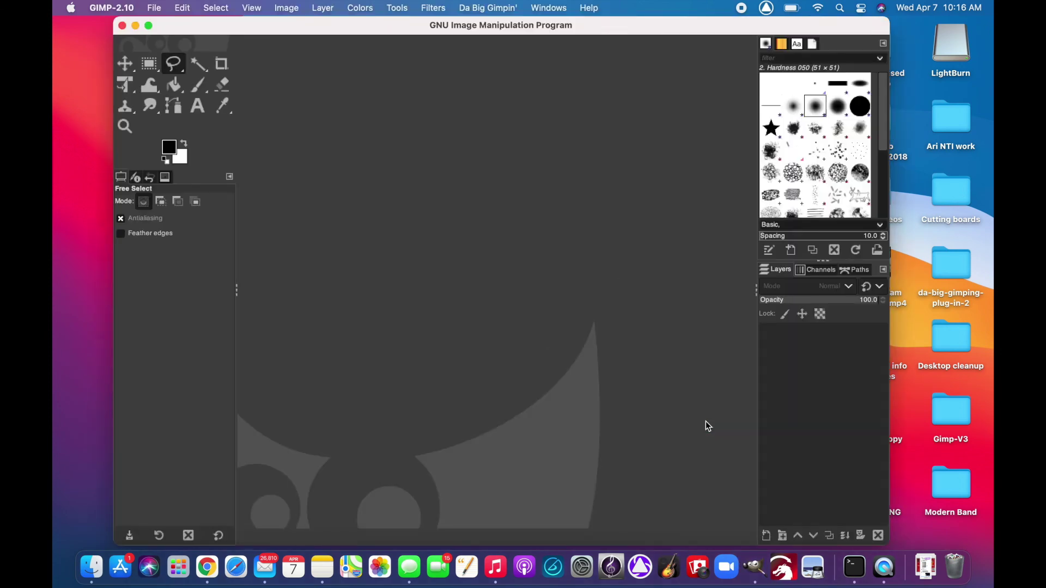
Confirm the Da Big Gimpin' menu lists Da Big Gimpin' Plug-in v3.
left_click(484, 8)
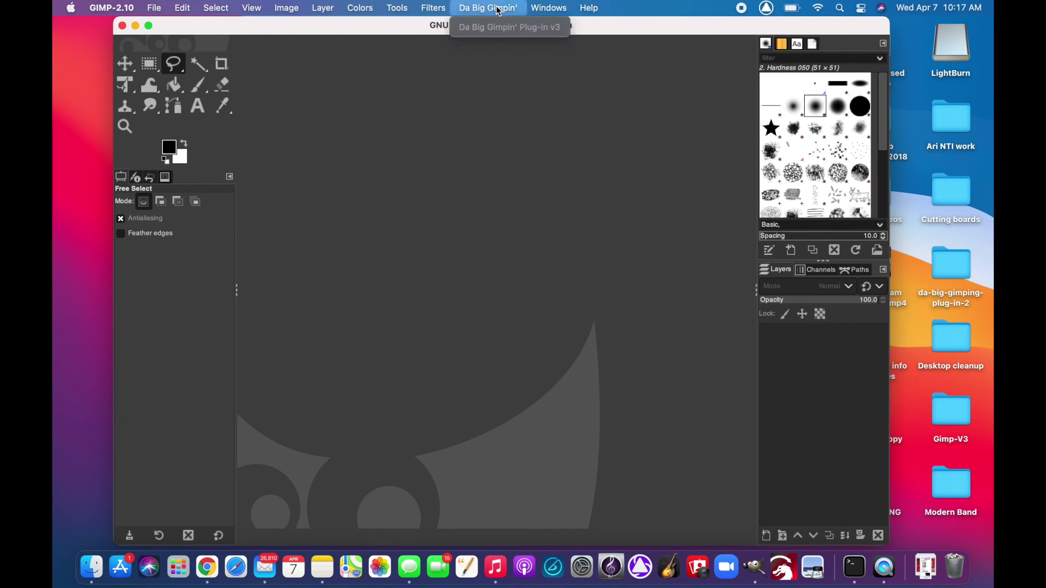
left_click(499, 8)
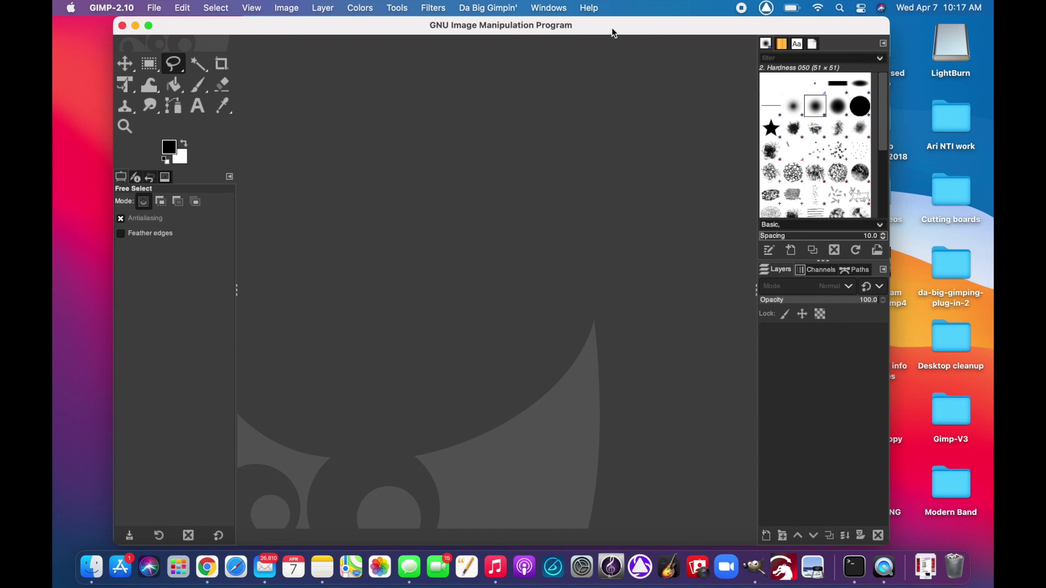
mouse_move(612, 28)
left_mouse_down()
mouse_move(600, 29)
mouse_move(609, 21)
left_mouse_up()
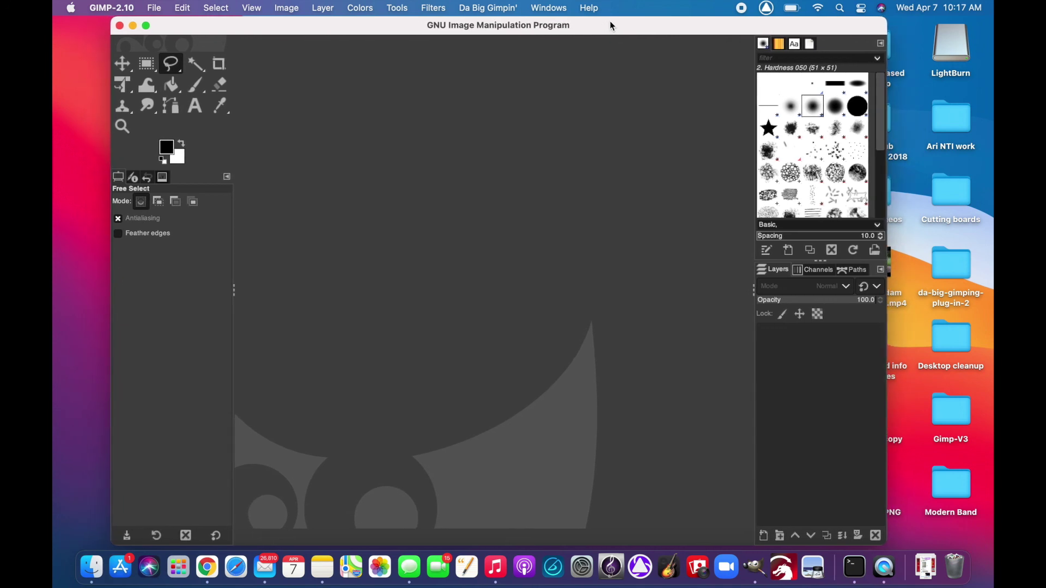